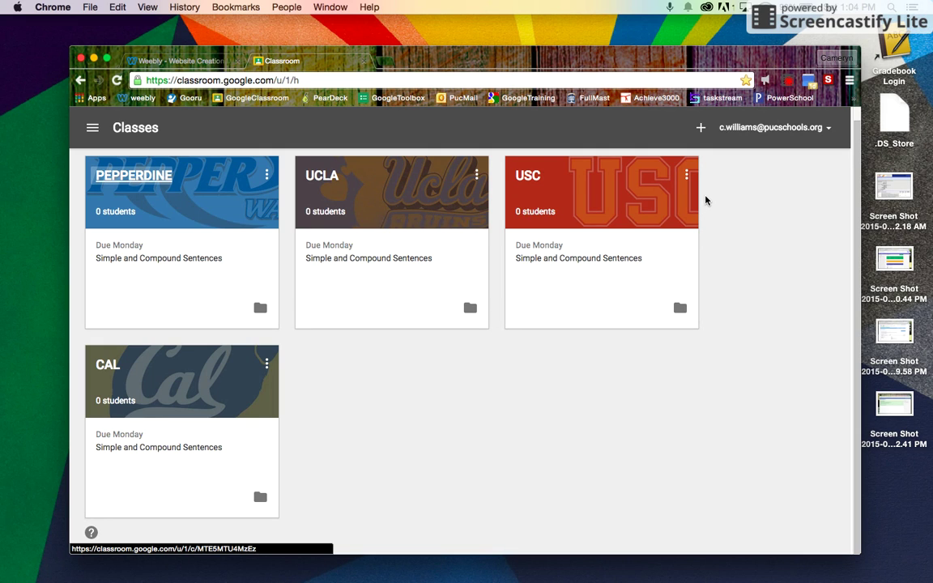
Bring up the form for creating a class and dismiss it without creating one.
click(702, 130)
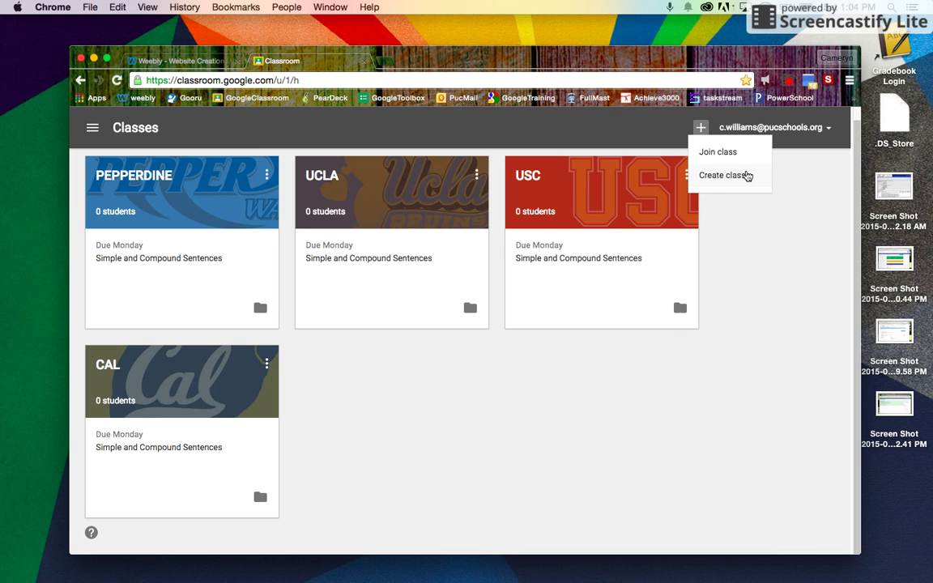
click(746, 175)
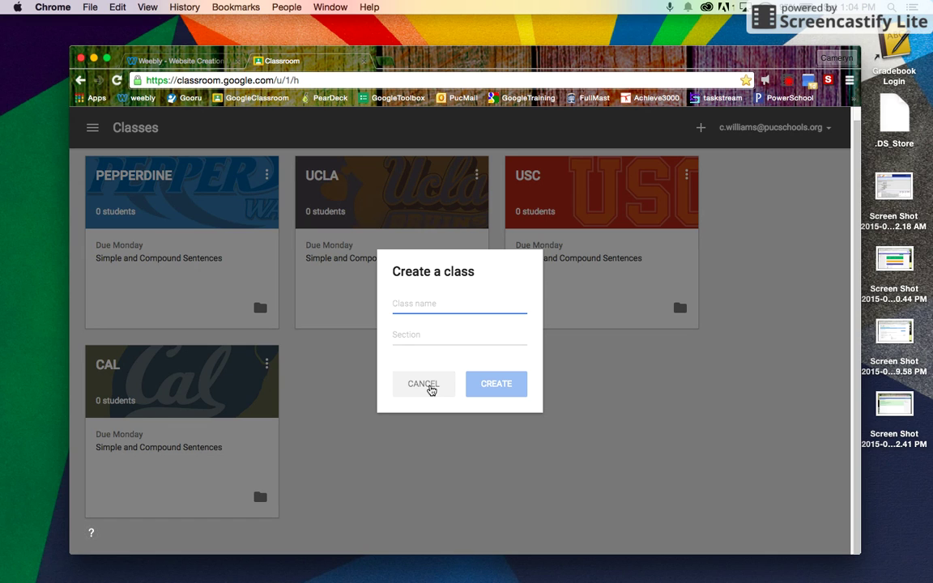
click(431, 385)
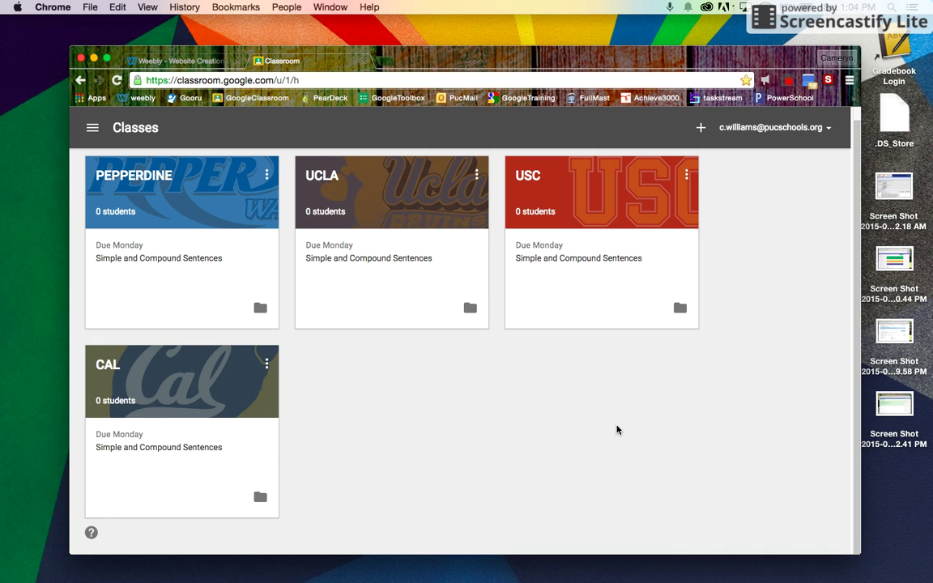
Open the PEPPERDINE class, look over its Stream page, and view its Students page.
click(132, 154)
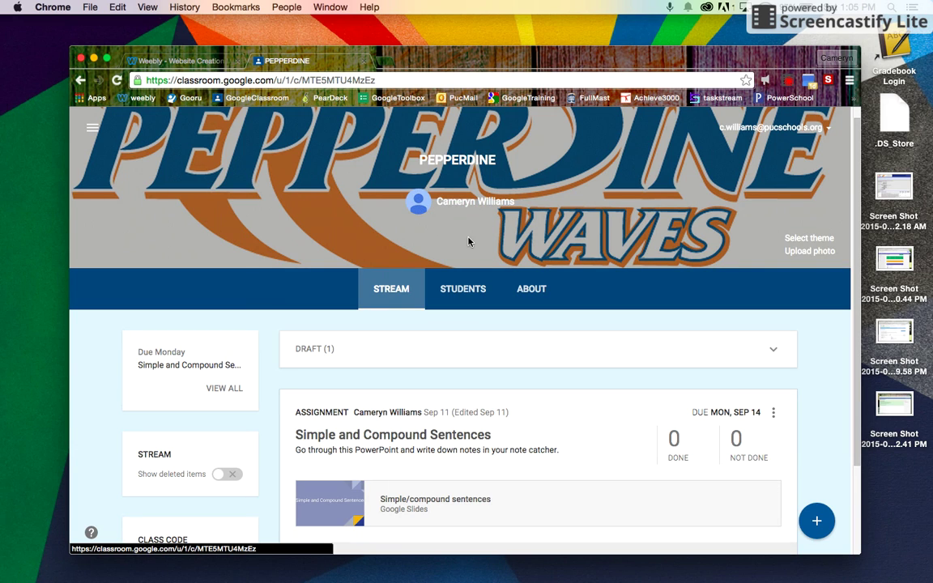
scroll(108, 308, down, 3)
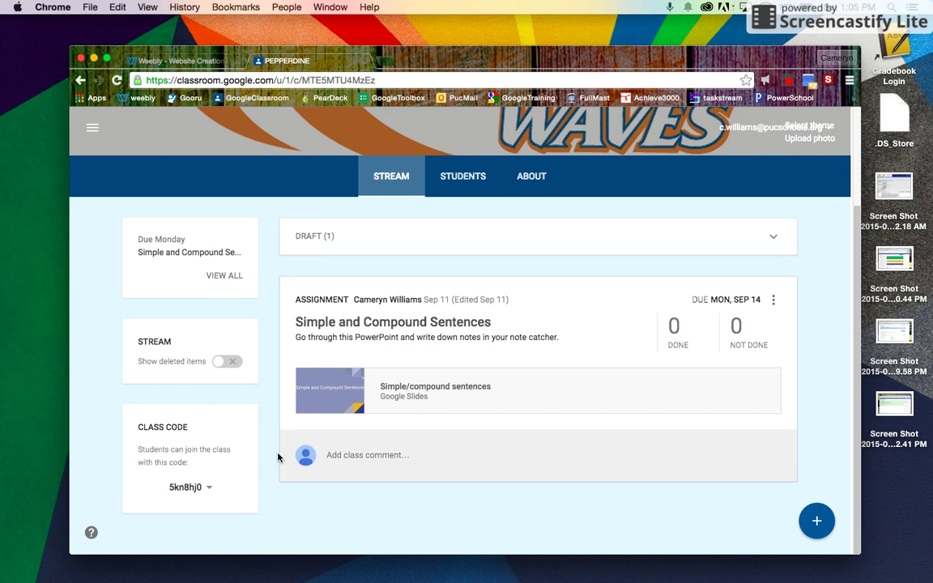
click(453, 184)
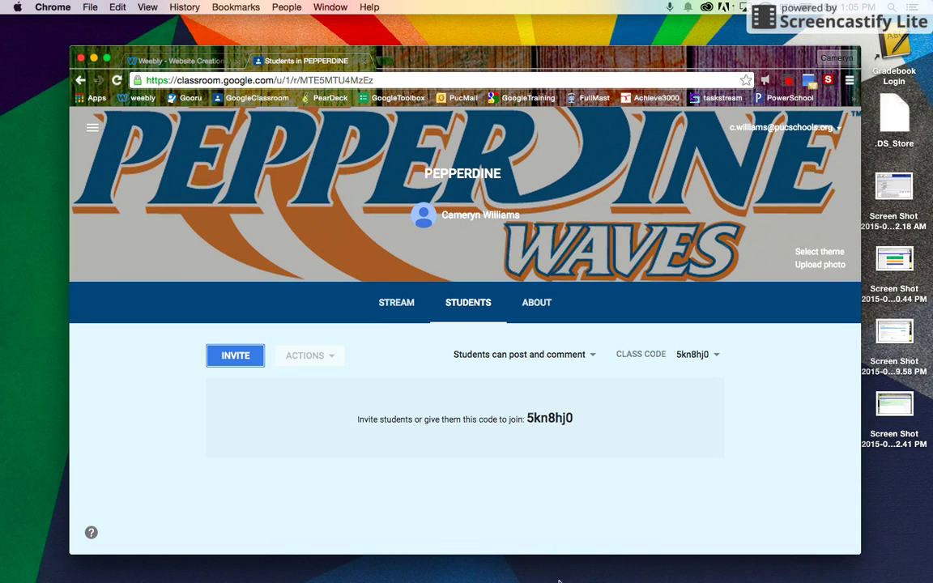
Review the PEPPERDINE class's About page, including its detail fields, Drive folder and materials area.
click(533, 306)
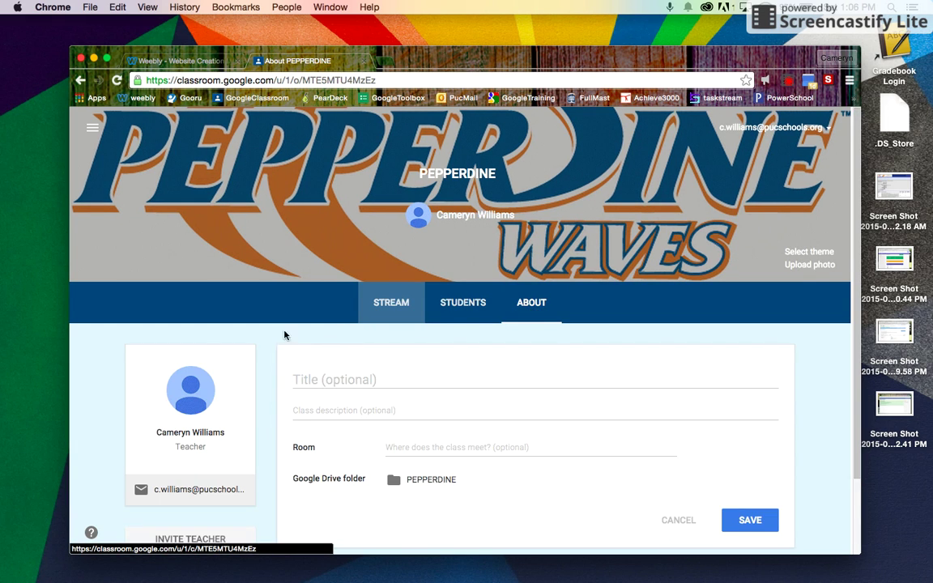
scroll(276, 333, down, 1)
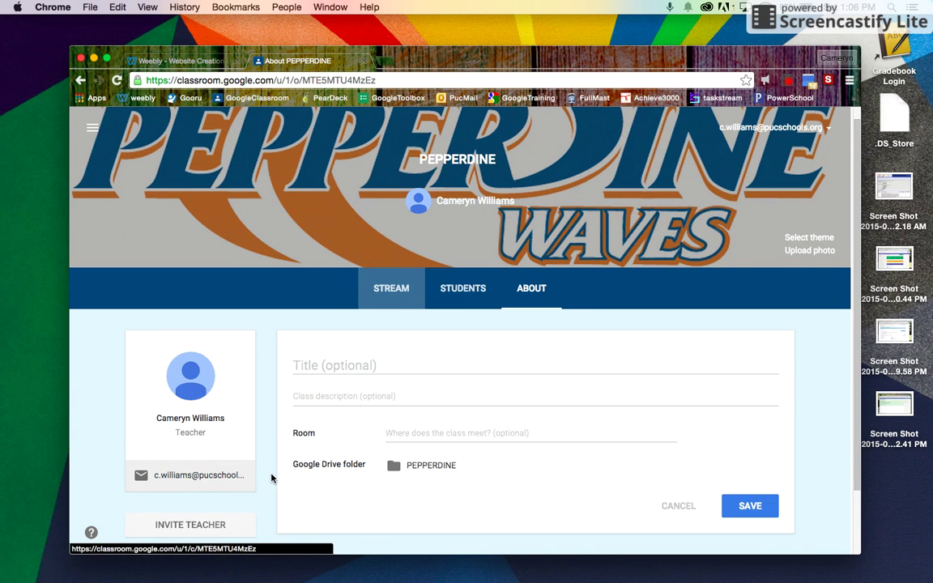
scroll(272, 478, down, 1)
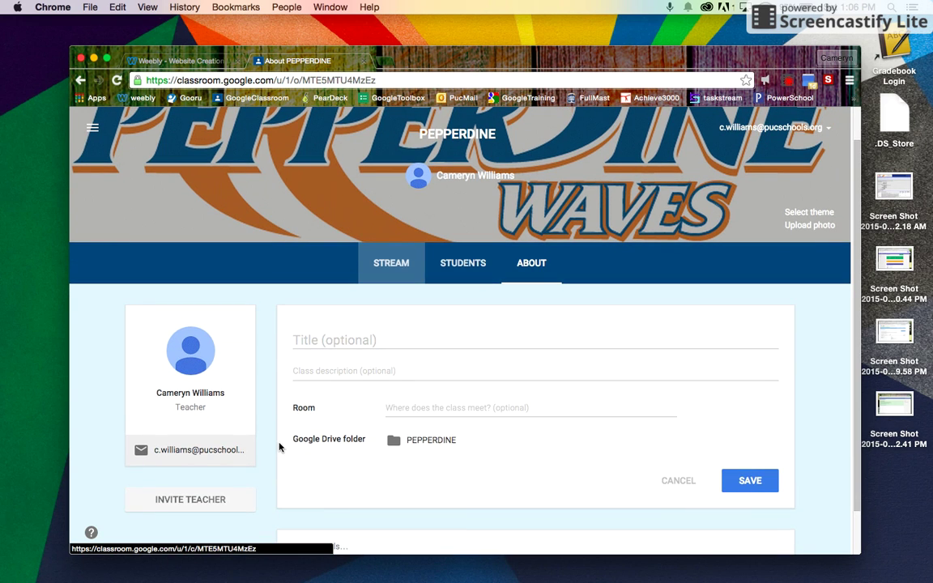
scroll(279, 364, up, 1)
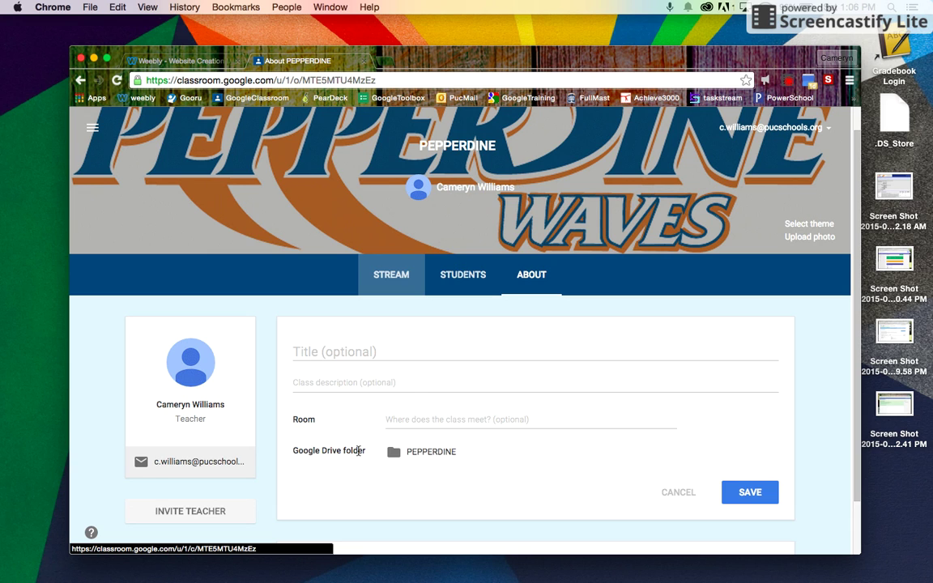
scroll(359, 451, down, 2)
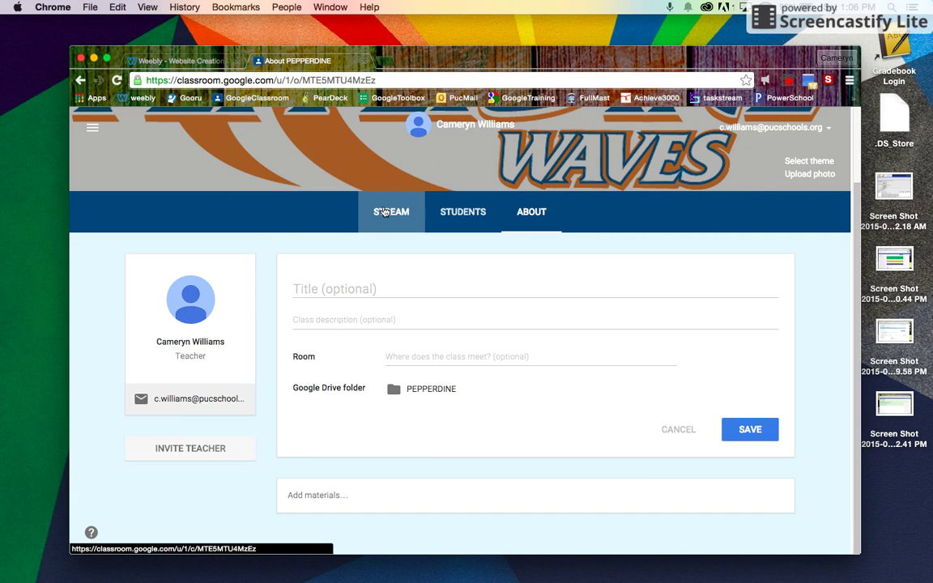
Return to the class stream, view the class list offered for reusing a post, and close it without choosing one.
click(384, 212)
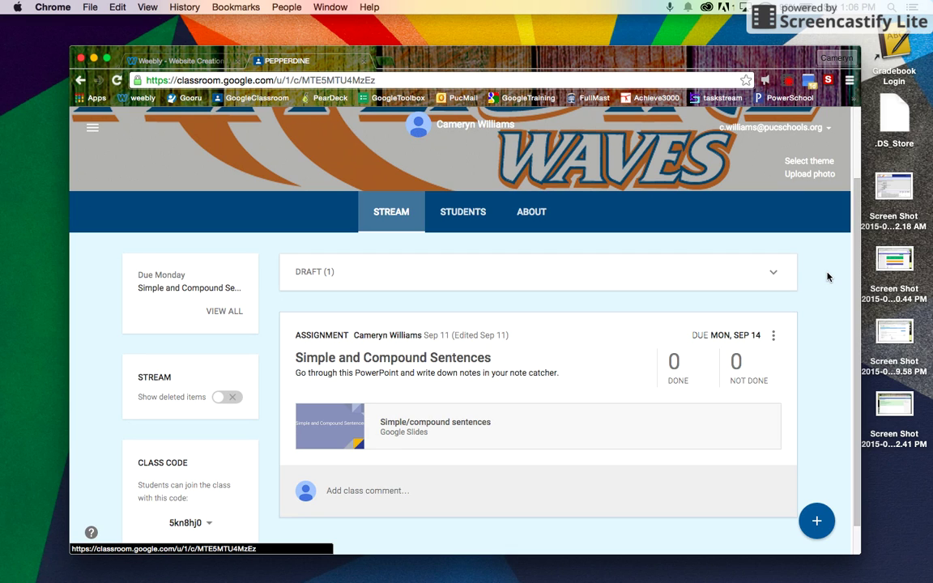
mouse_move(814, 521)
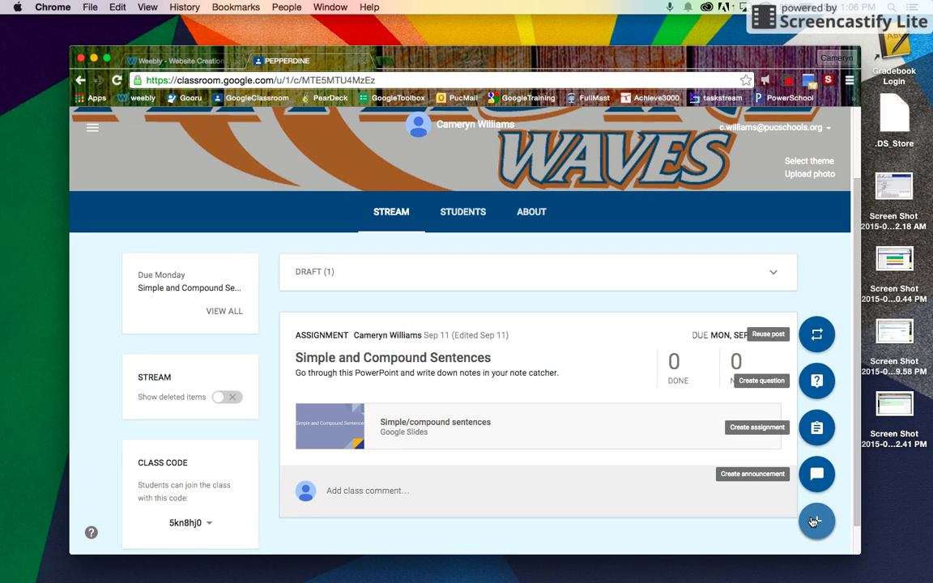
click(816, 330)
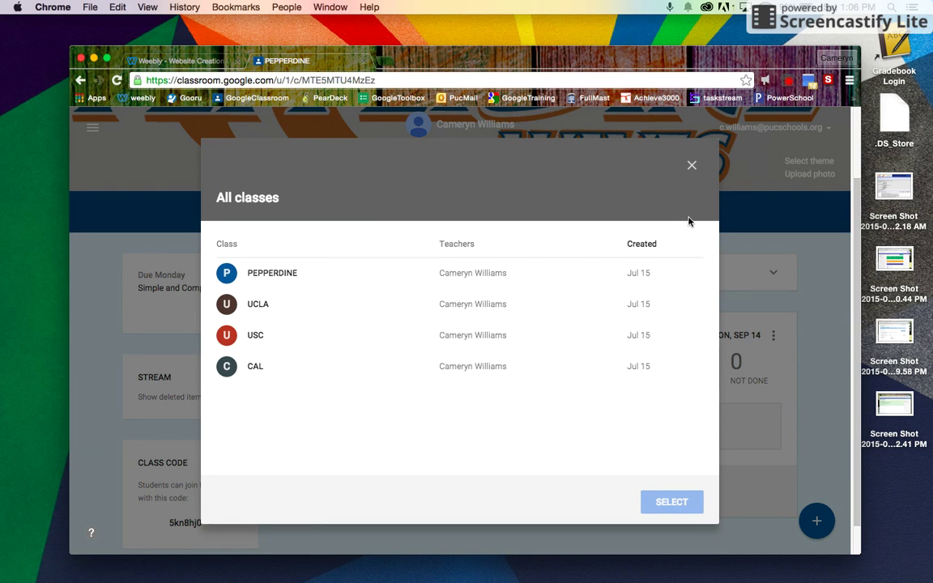
click(691, 167)
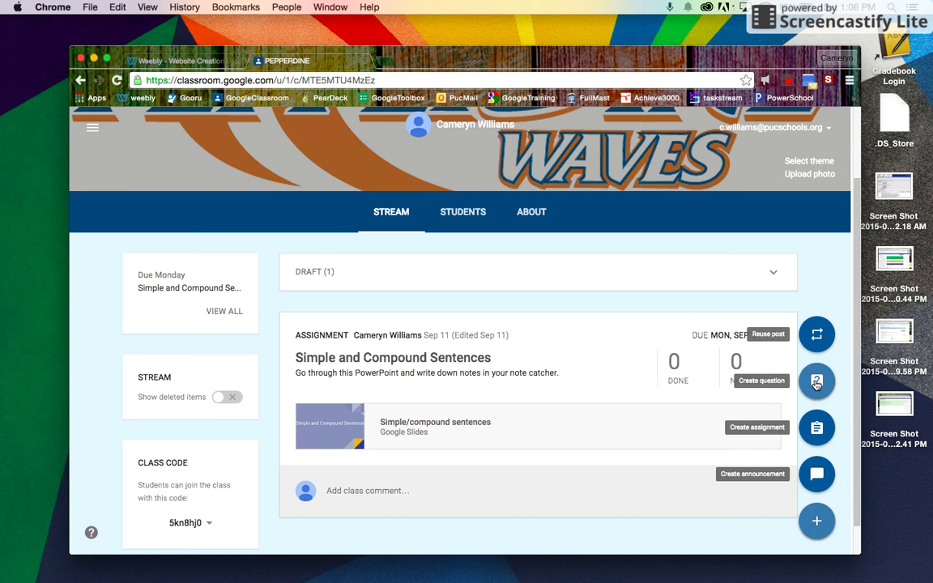
View the blank question form, dismissing its introductory message, and close the form without asking anything.
click(814, 382)
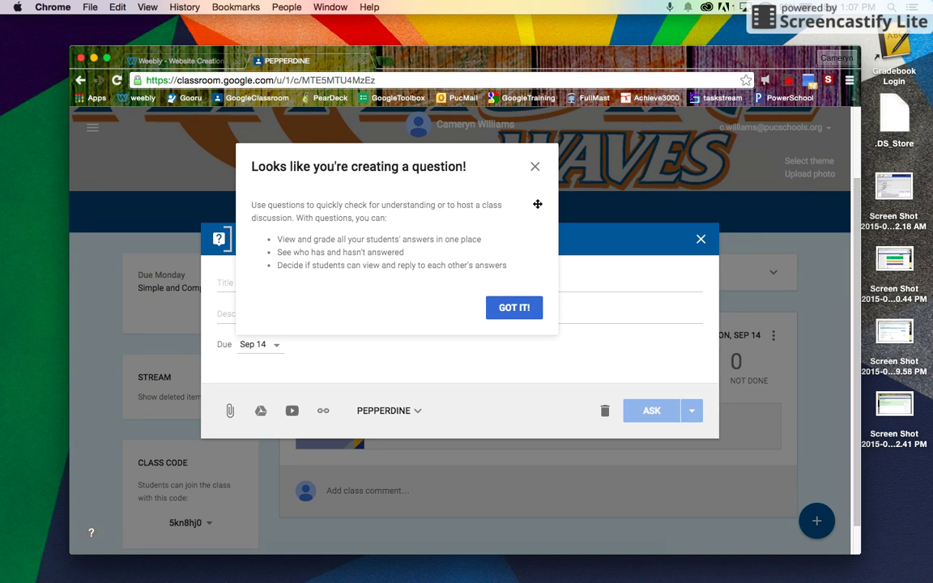
click(535, 167)
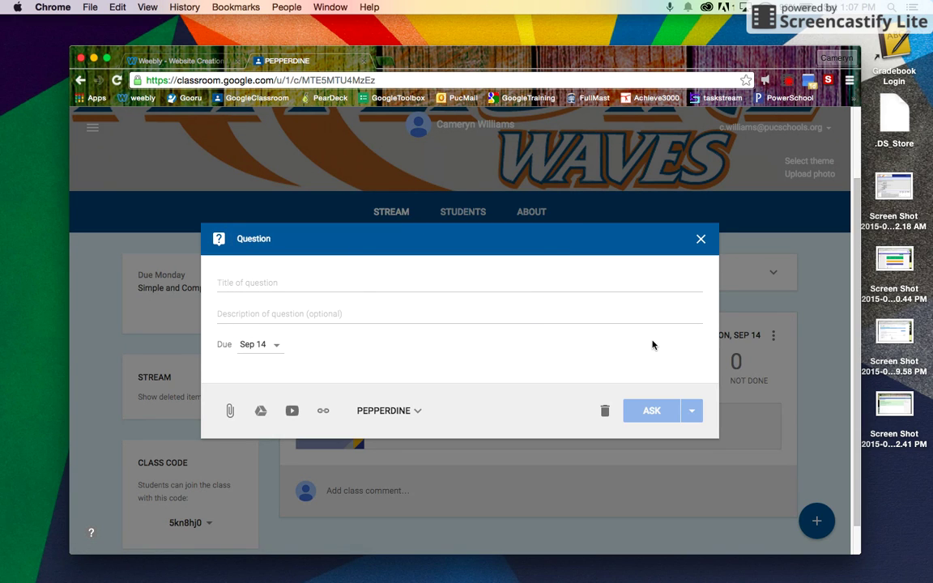
click(700, 242)
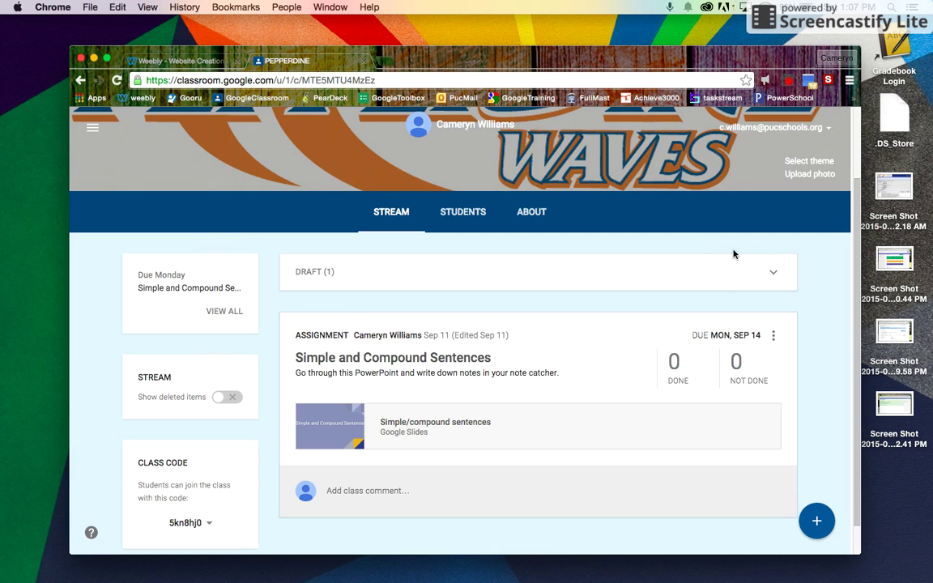
View the blank assignment and announcement forms, closing each without posting anything.
mouse_move(817, 519)
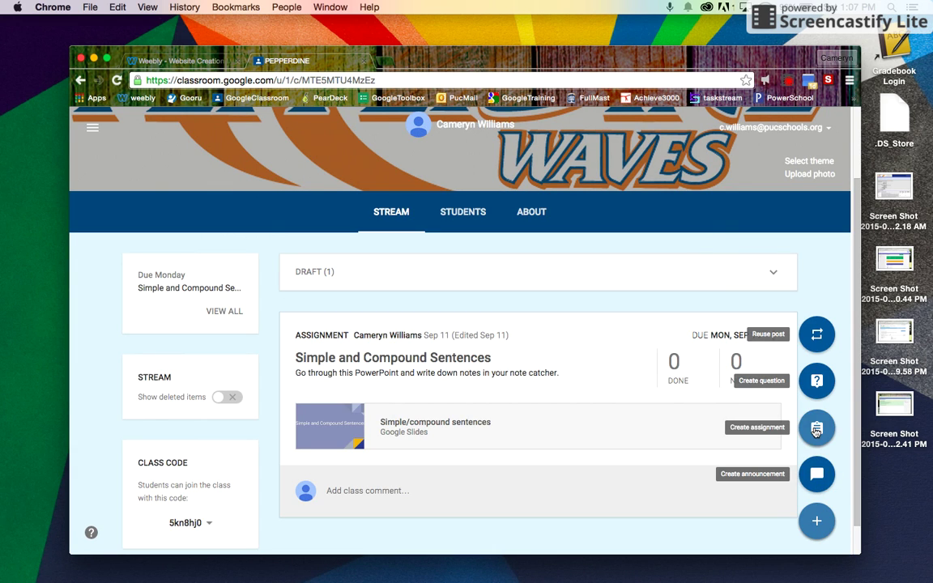
click(817, 429)
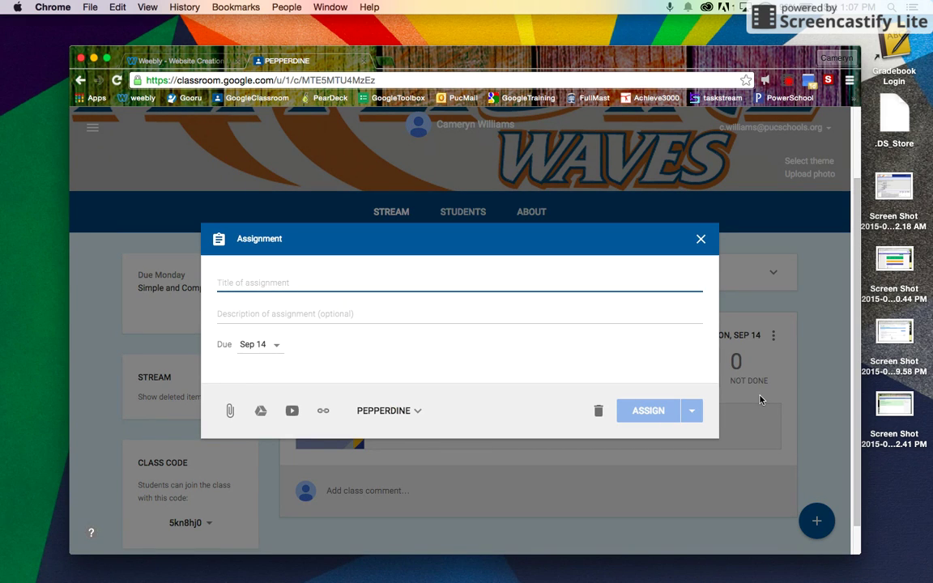
click(700, 239)
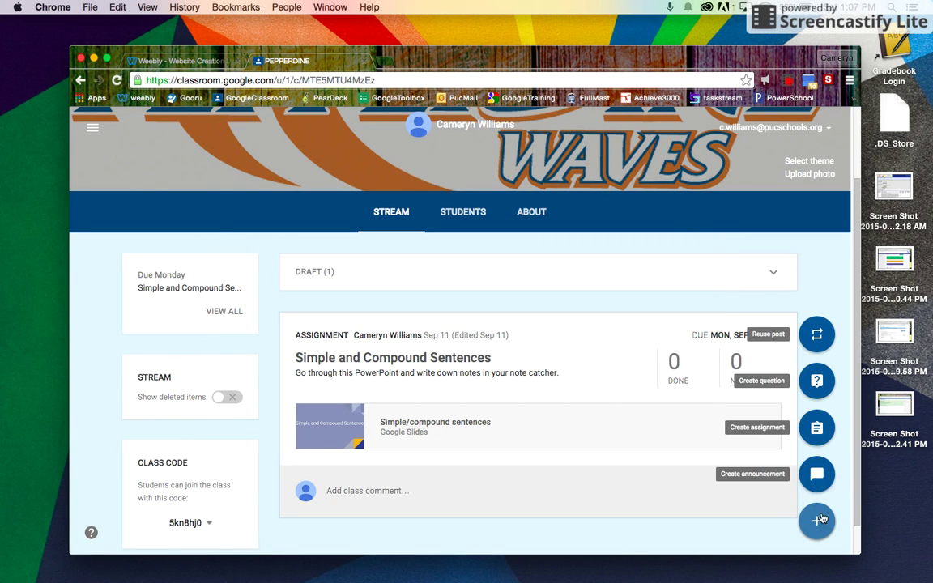
click(816, 478)
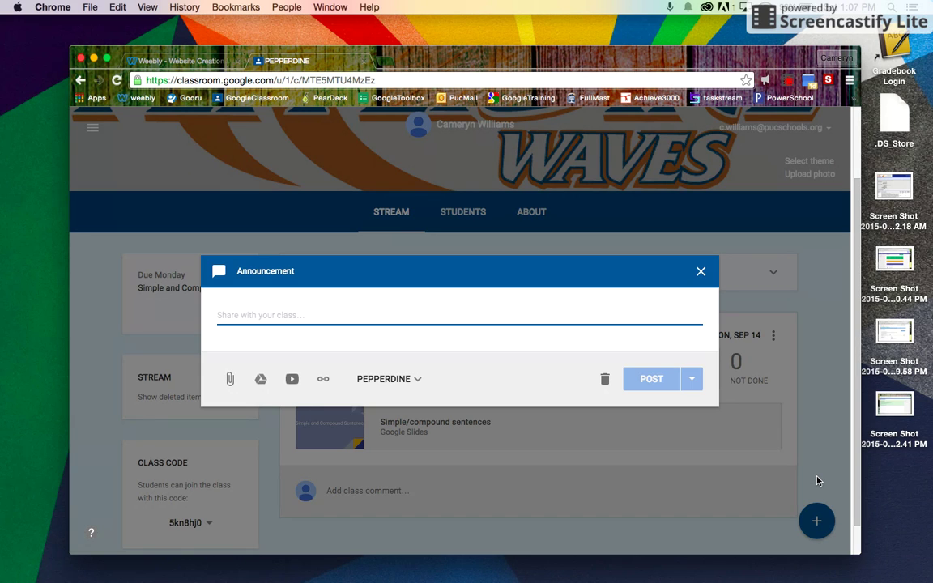
click(701, 271)
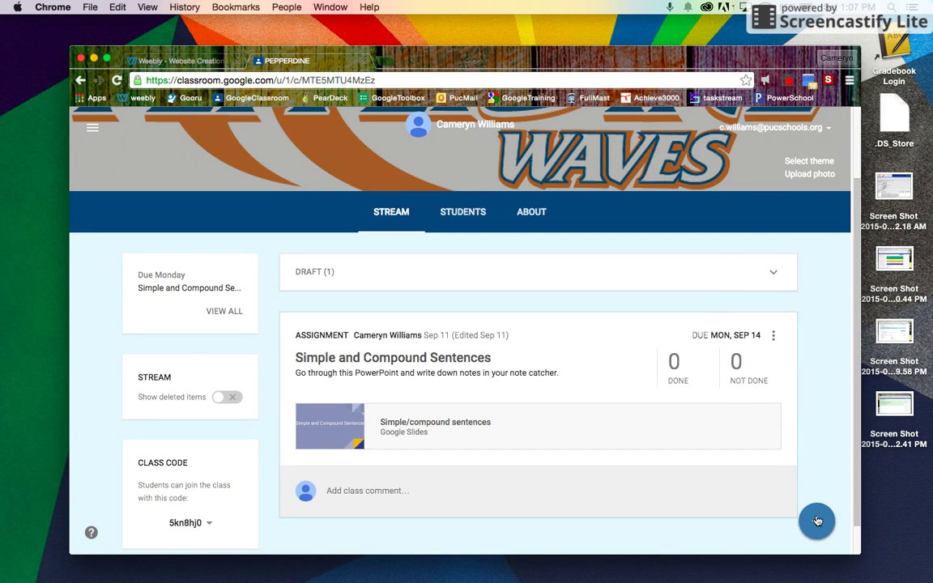
Inspect the due date and time options in a blank assignment form, and close the form without assigning.
mouse_move(817, 521)
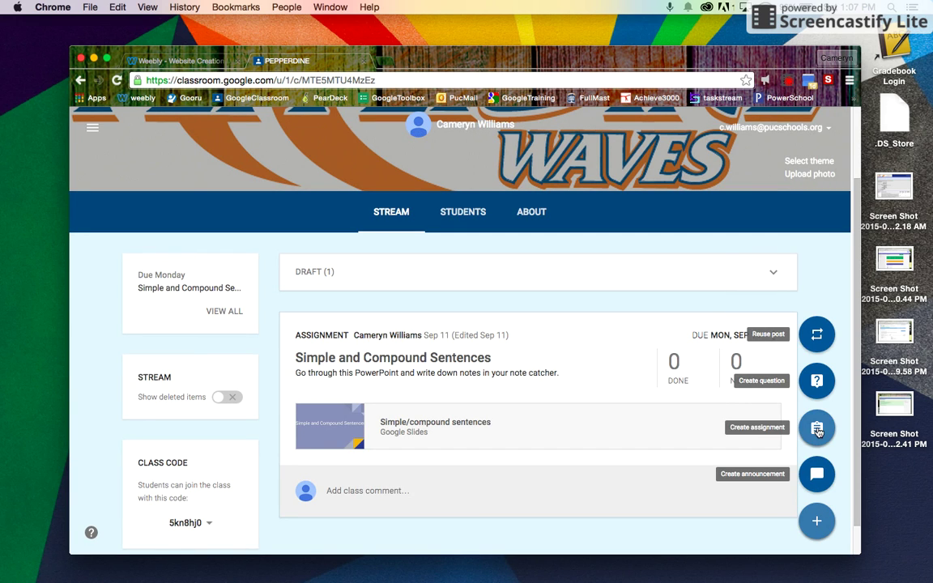
click(817, 427)
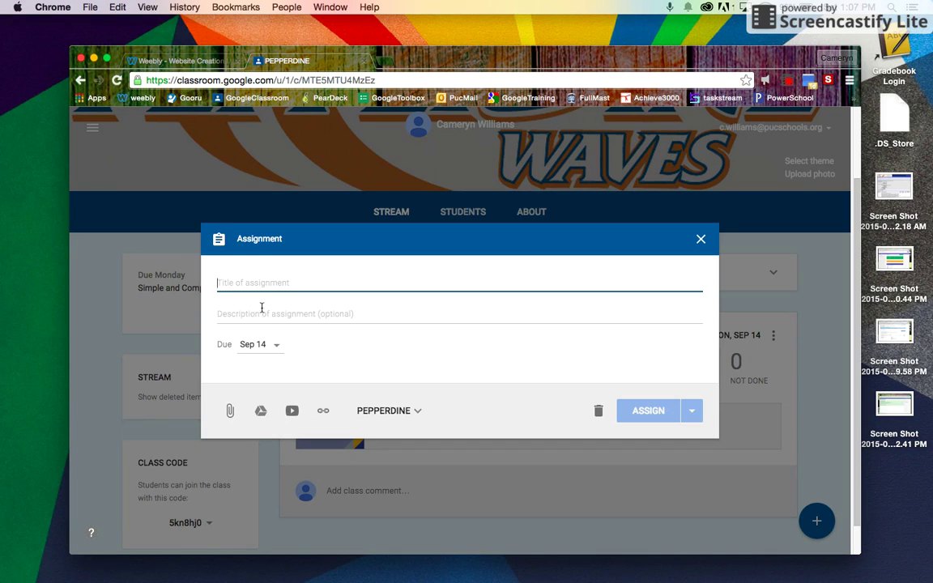
click(275, 348)
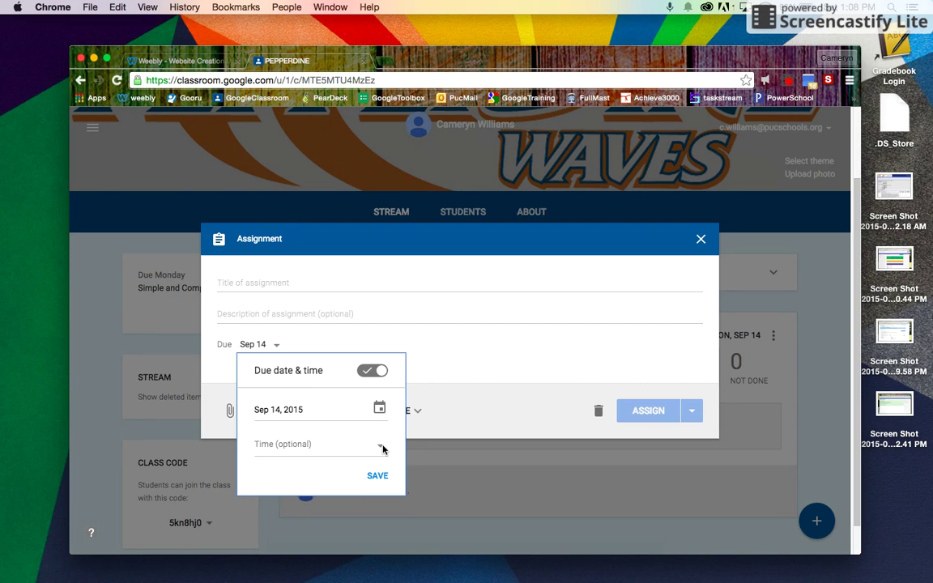
click(450, 423)
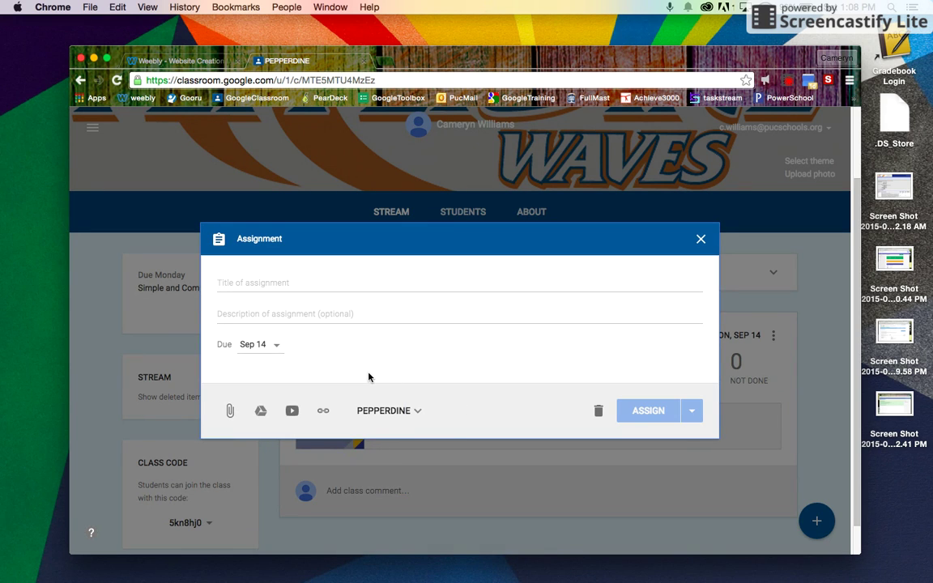
click(700, 239)
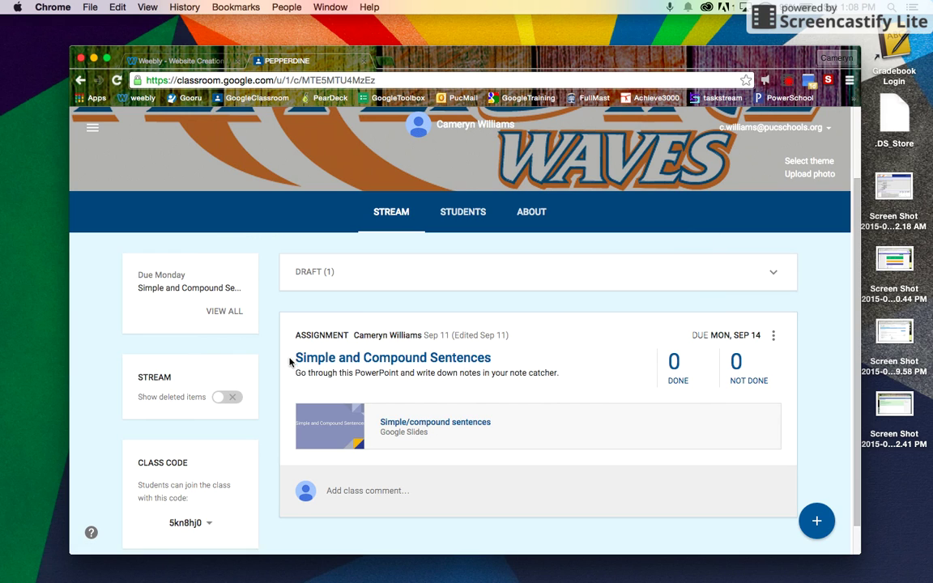
View the Simple/compound sentences slides attached to the posted assignment, and close the presentation to return to the class stream.
scroll(290, 381, down, 1)
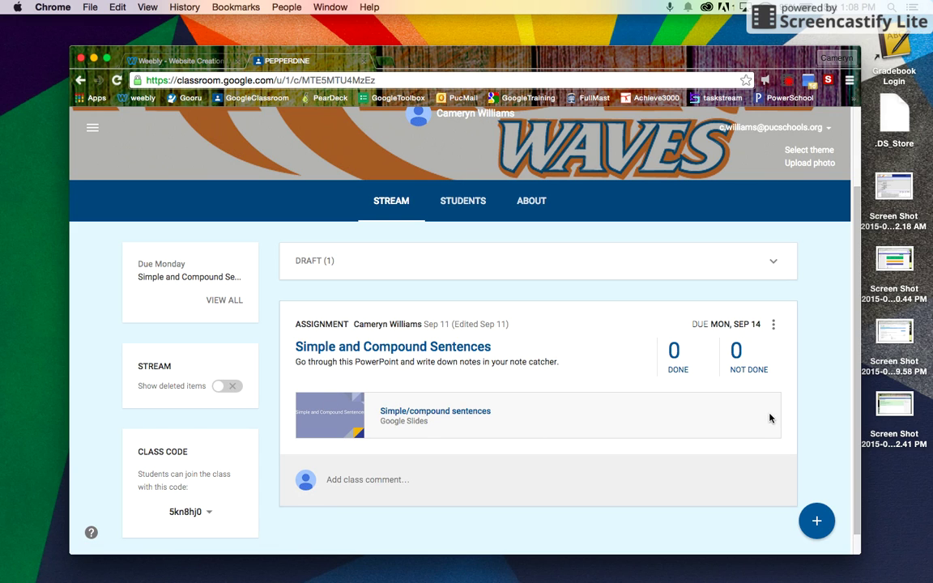
click(478, 412)
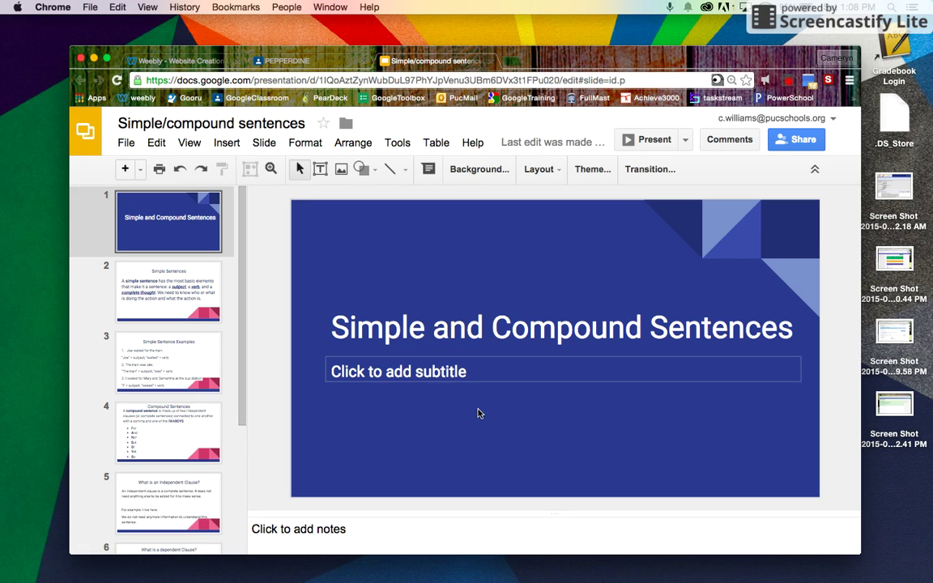
click(491, 62)
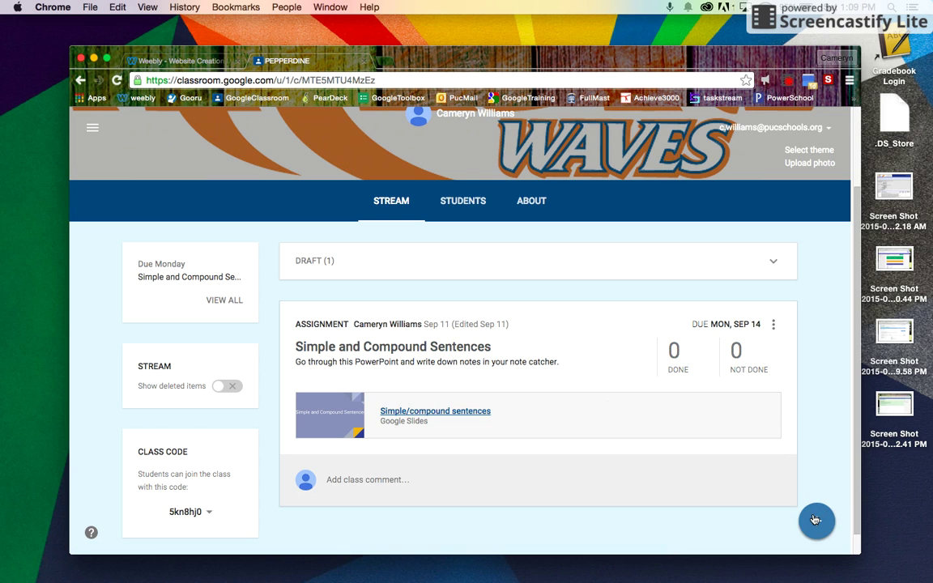
Start an assignment titled "Getting to Know You Survey" with the description "This survey will help me get to know you better as a student.".
mouse_move(816, 519)
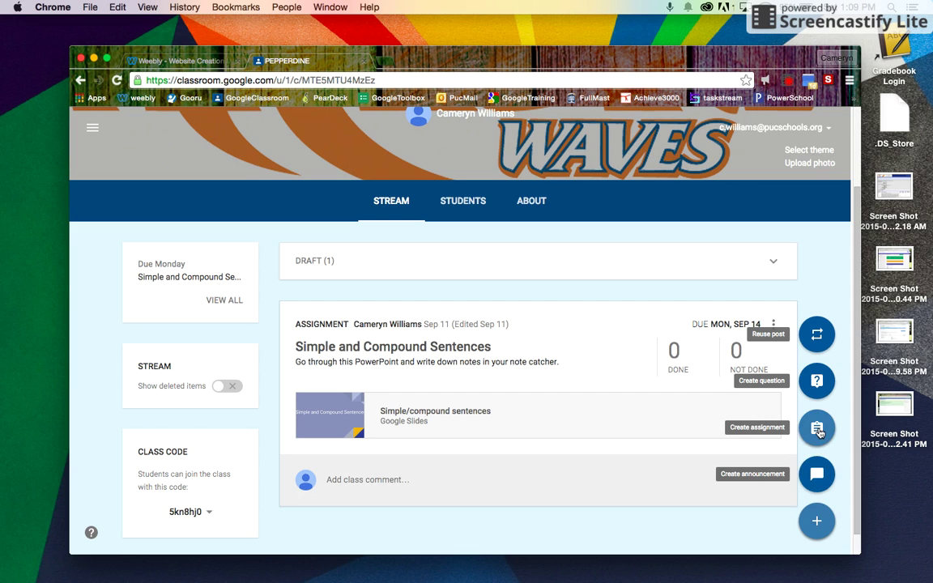
click(816, 429)
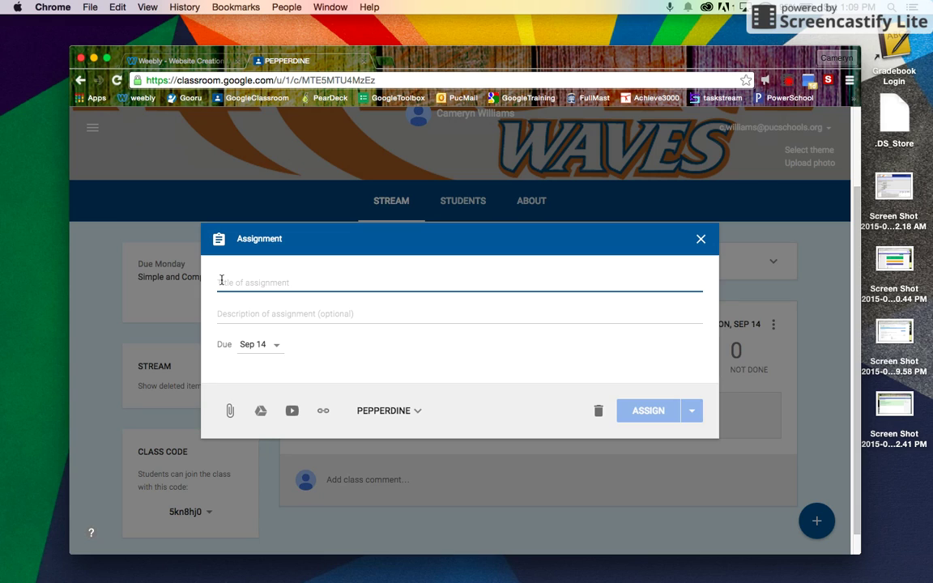
text(Get)
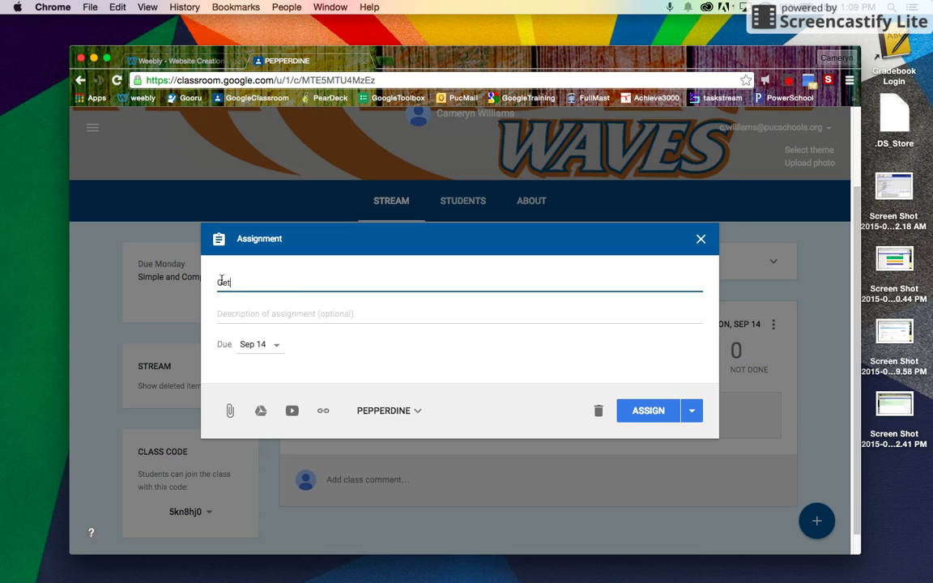
text(ting to Know You Survey)
click(239, 310)
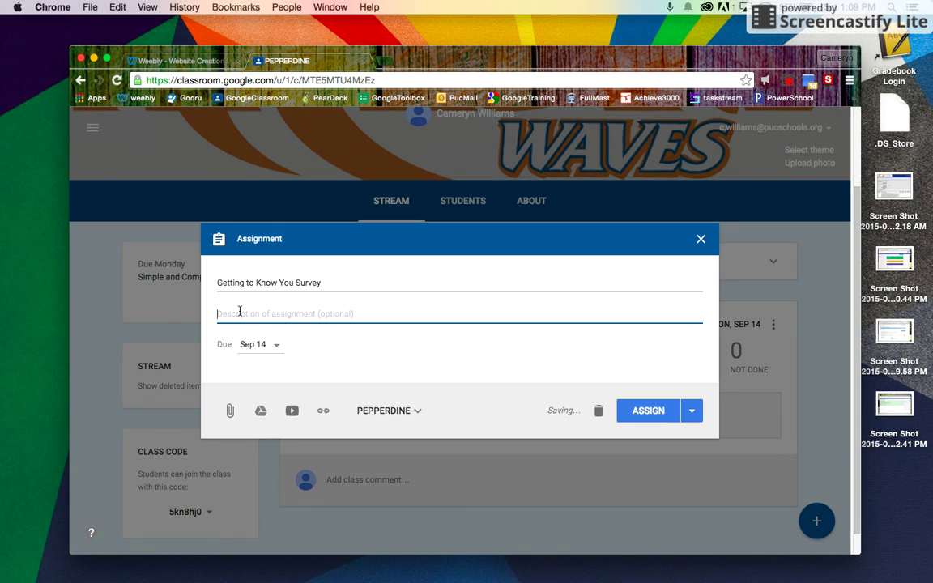
text(T)
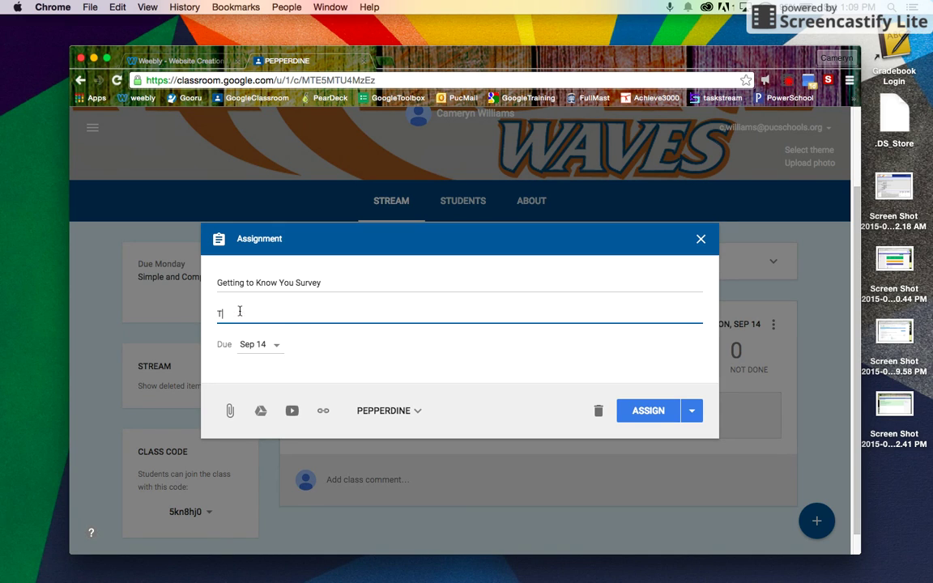
text(his survey will help me get to know you bet)
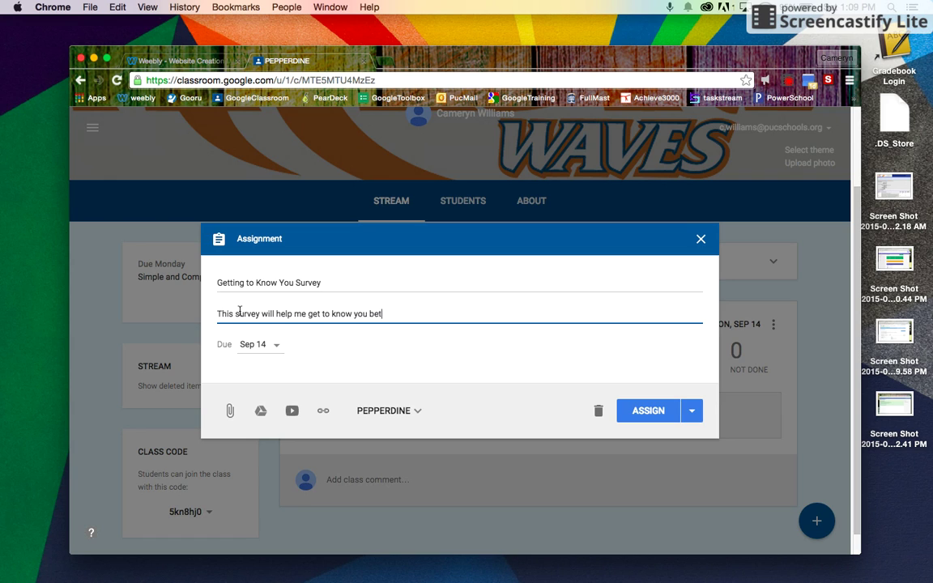
text(ter as a student.)
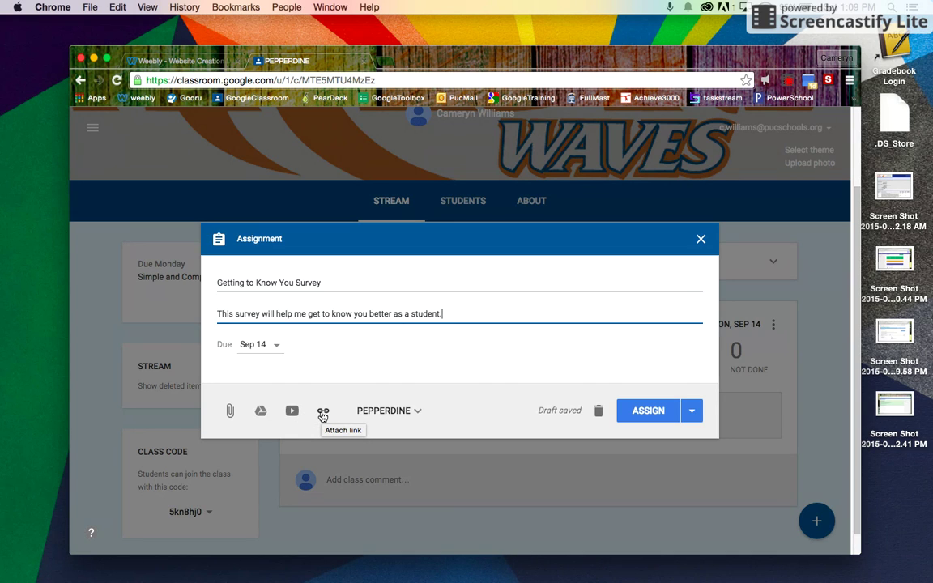
Add the UCLA, USC and CAL classes to the assignment's recipients alongside PEPPERDINE.
click(416, 413)
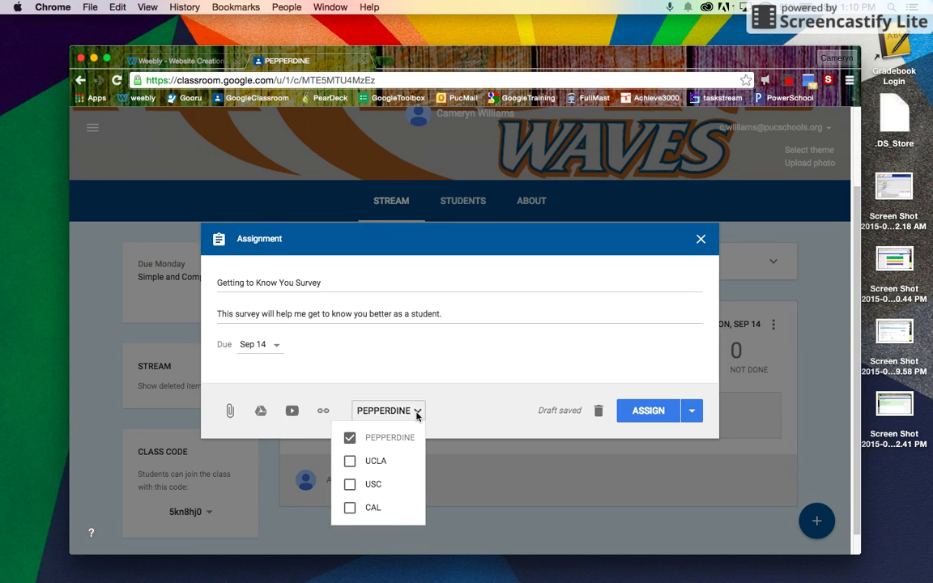
click(398, 462)
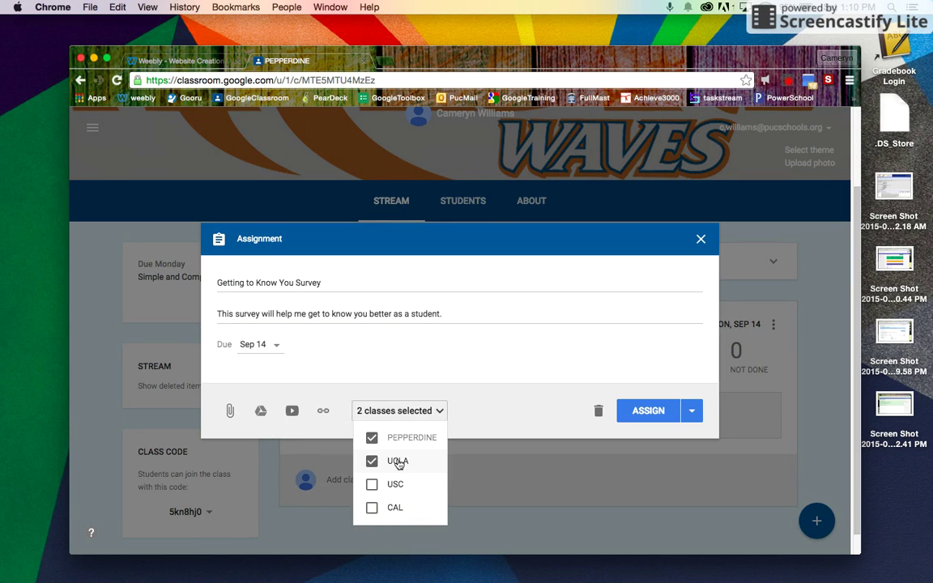
click(395, 484)
click(395, 508)
click(493, 402)
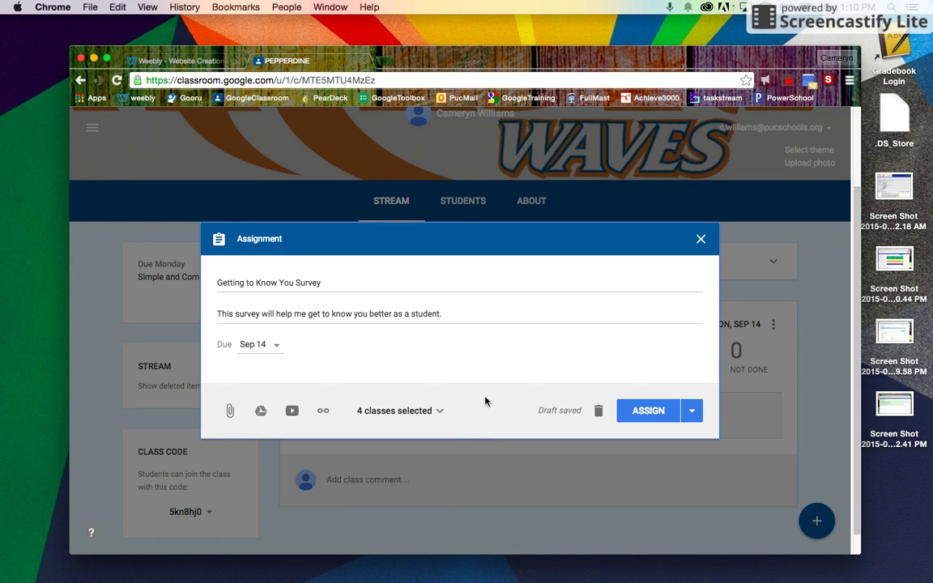
Open the assignment's link entry, and open drive.google.com in a new browser tab under the school account.
click(323, 411)
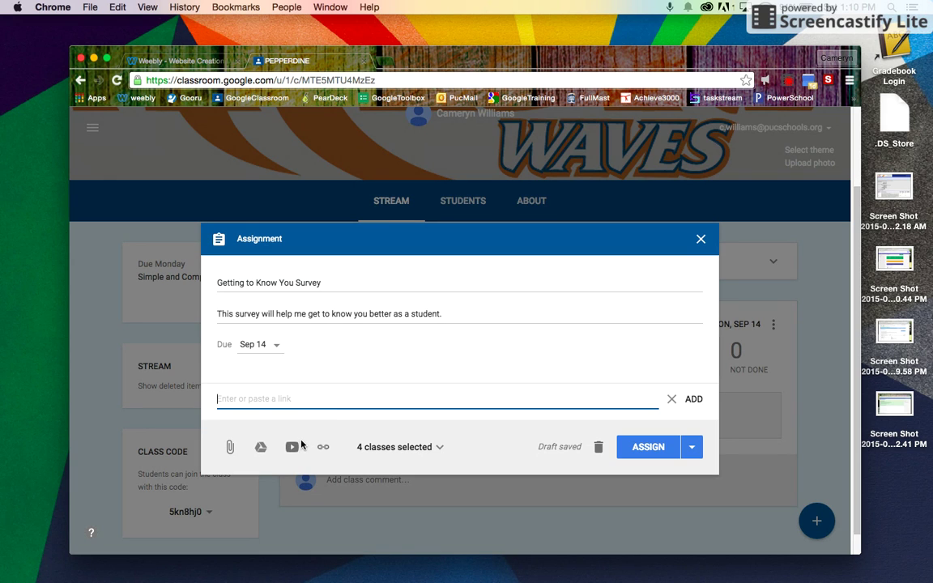
click(263, 447)
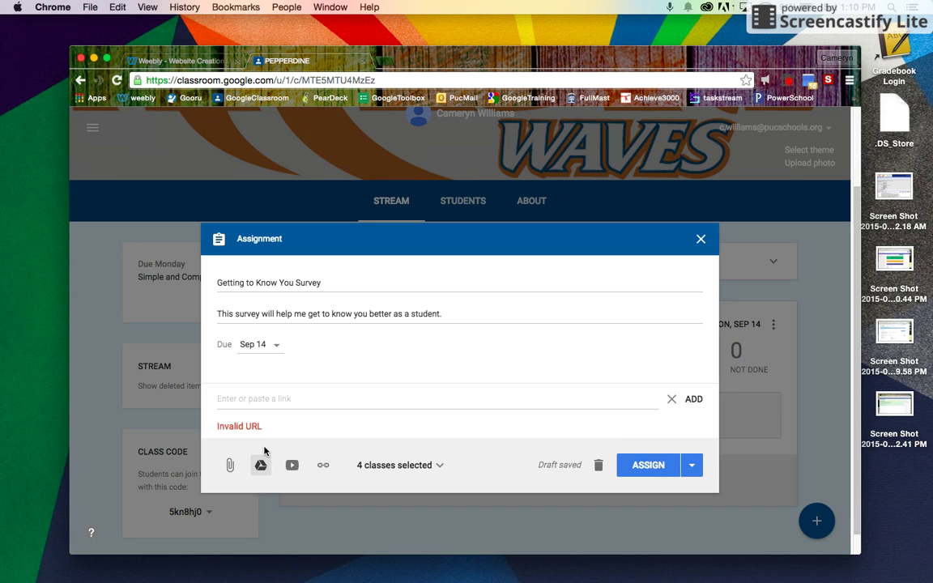
key(super+t)
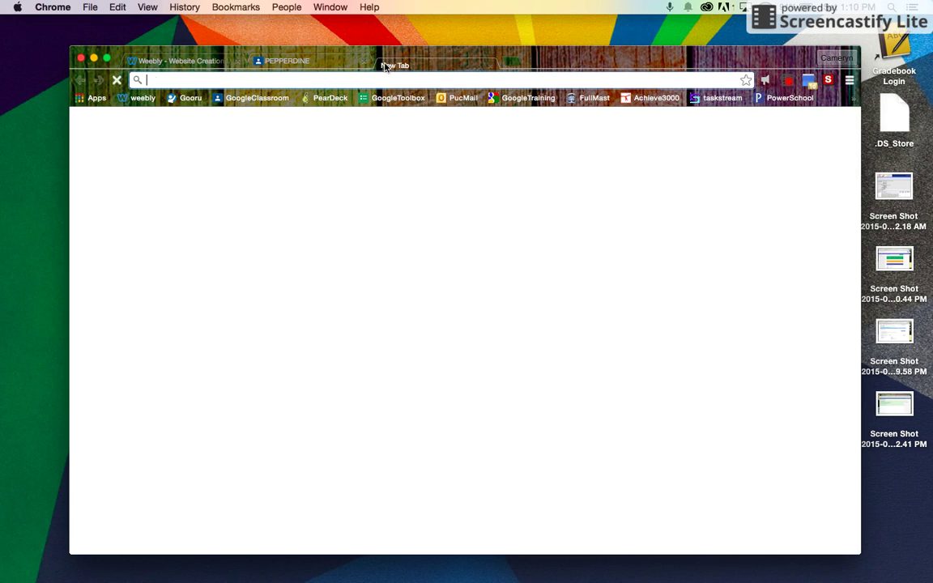
text(drive.google)
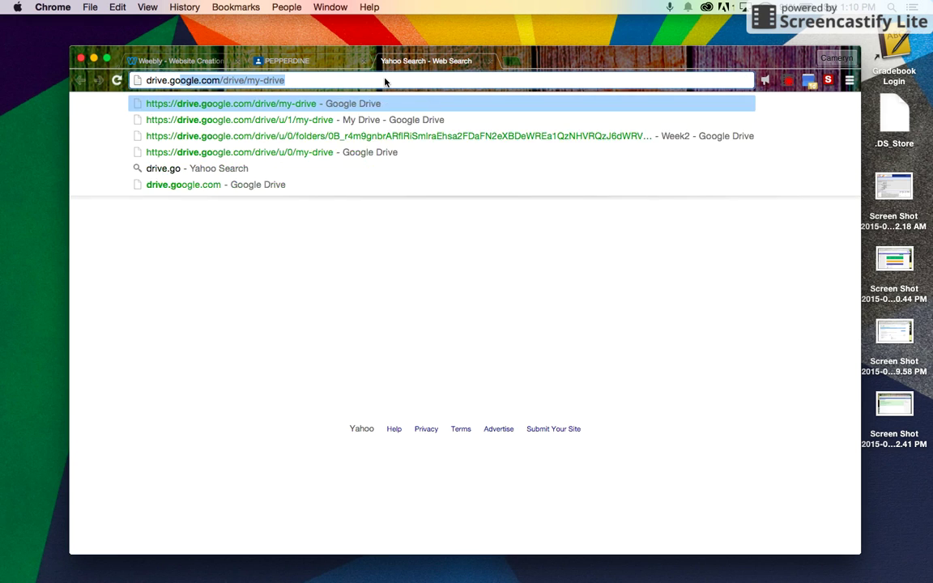
text(.com)
key(Return)
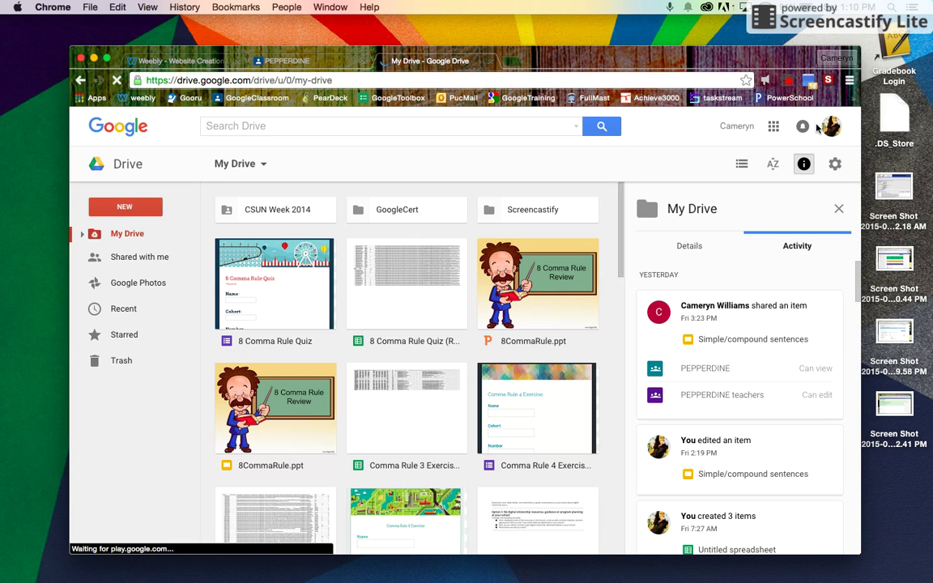
click(830, 126)
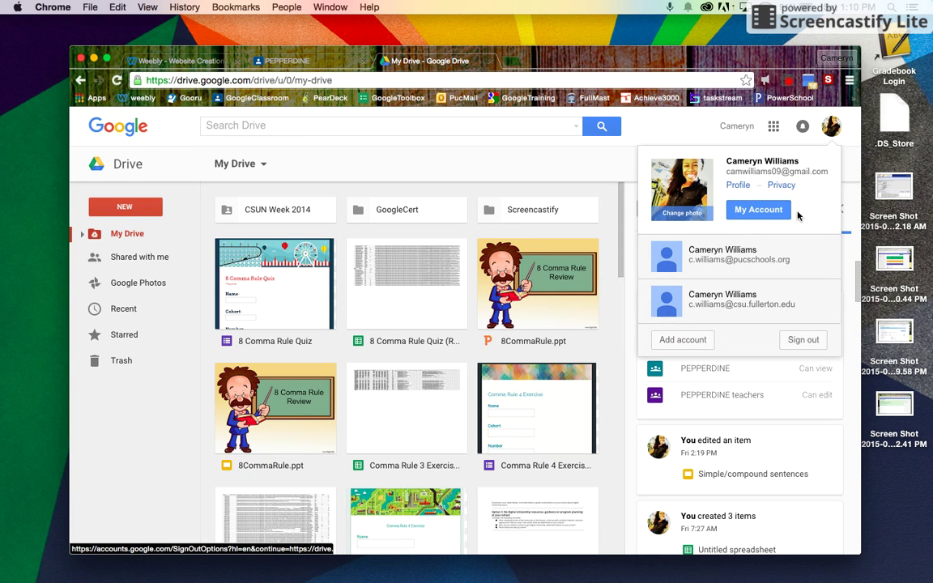
click(776, 265)
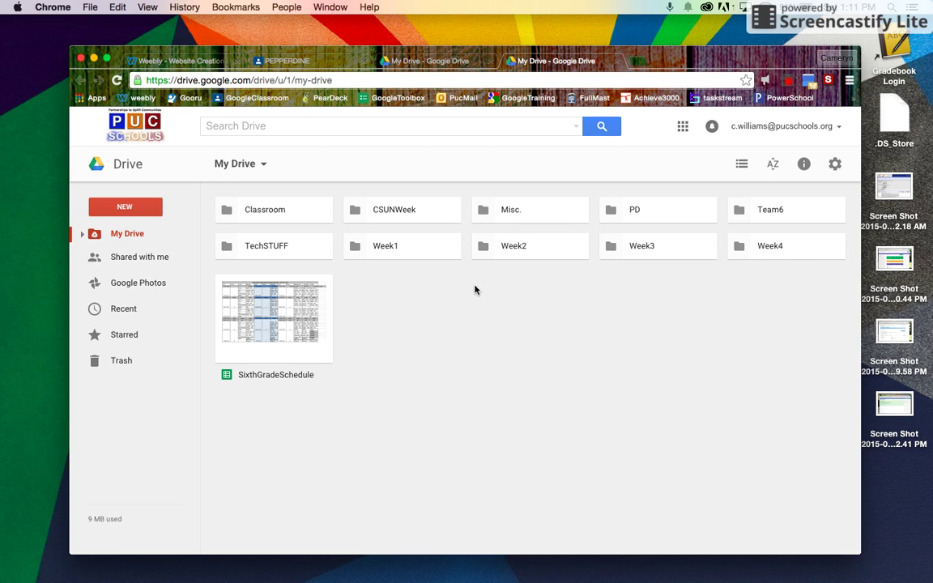
Open the Getting To Know You Survey form from the Week1 folder in Google Drive and copy its share link.
double_click(431, 251)
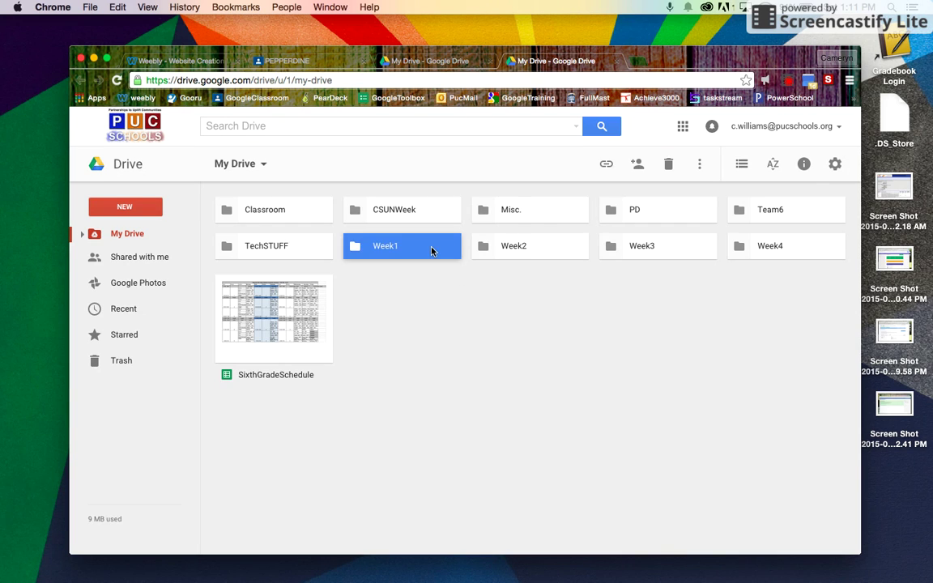
double_click(307, 261)
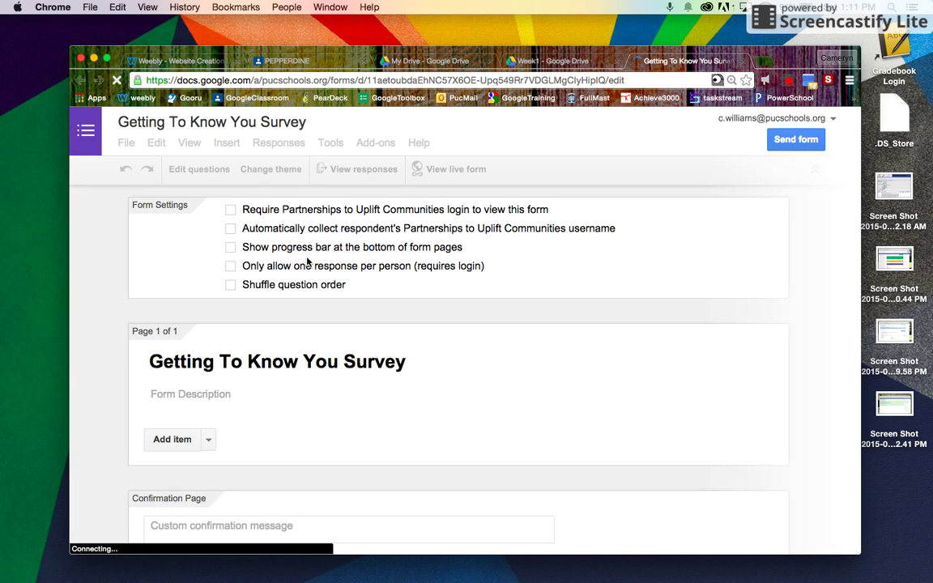
click(794, 145)
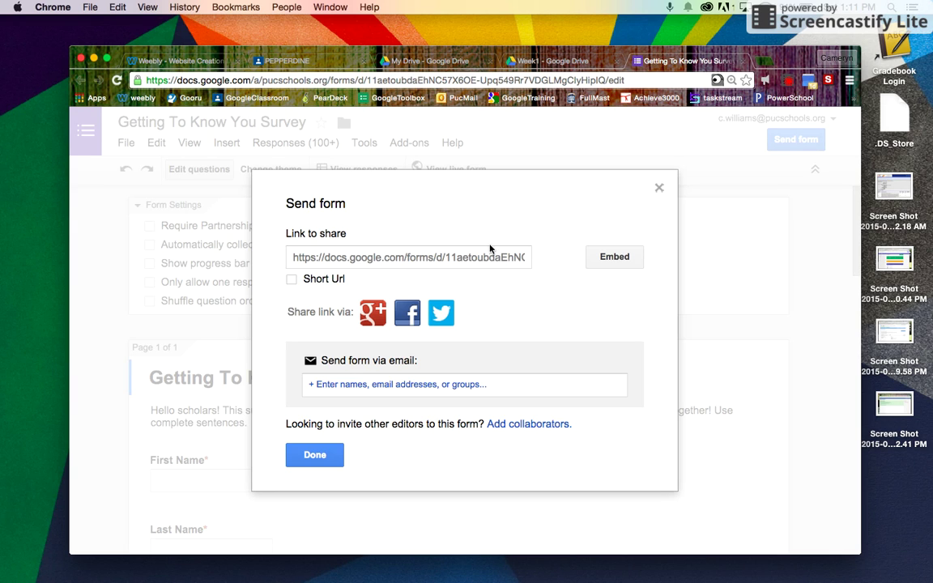
click(468, 259)
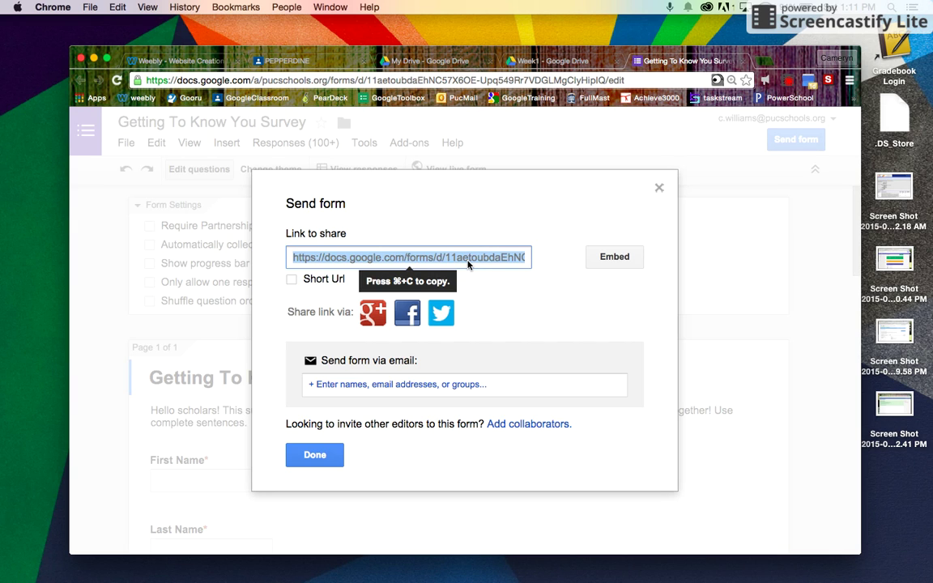
Close the form and Drive tabs to return to Google Classroom, and attach the copied form link to the assignment.
click(743, 61)
click(598, 61)
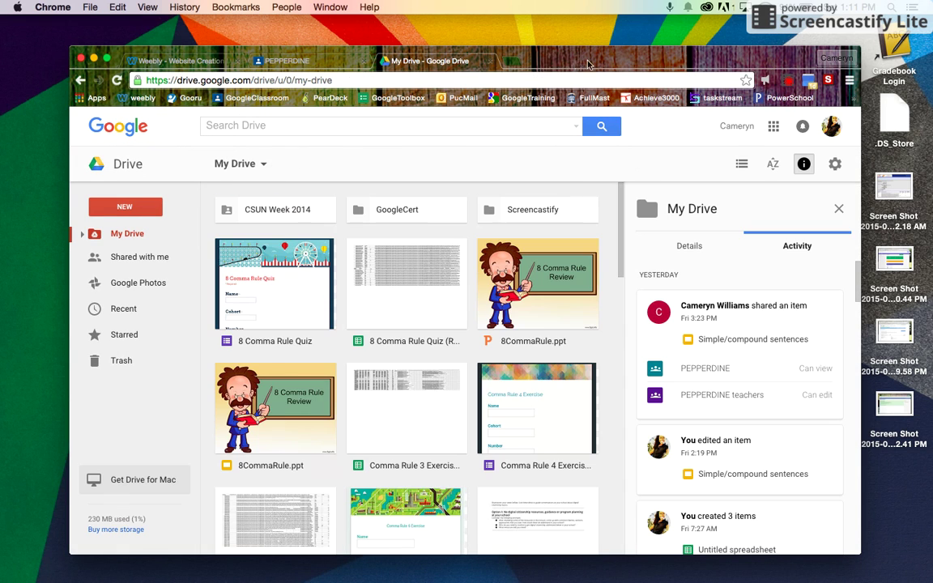
click(489, 61)
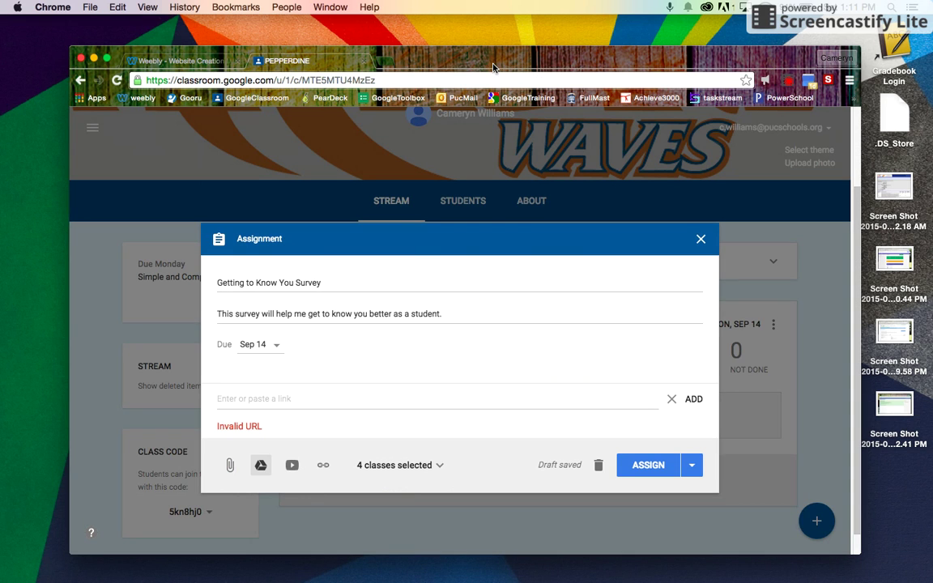
click(257, 397)
text(https://docs.google.com/forms/d/11aetoubdaEhNC57X6OE-Upq549Rr7VDGLMgClyHipIQ/viewform?usp=send_form)
click(313, 375)
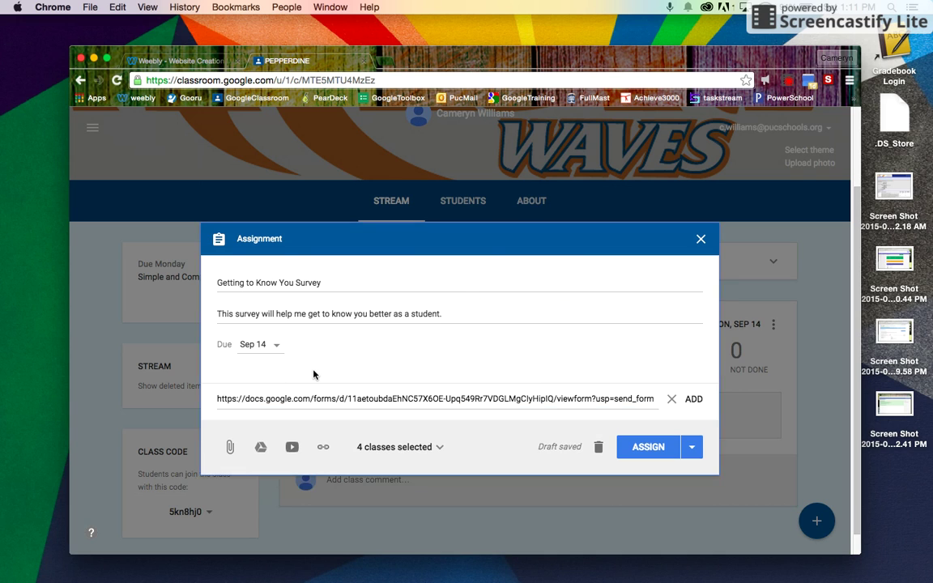
click(695, 400)
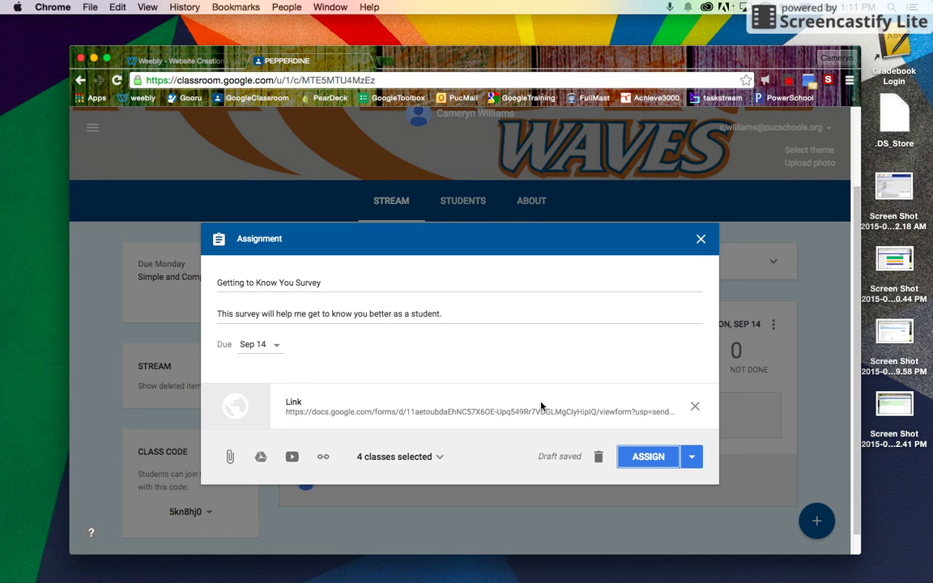
Assign the Getting to Know You Survey to the selected classes and look over the new post in the PEPPERDINE stream.
click(690, 458)
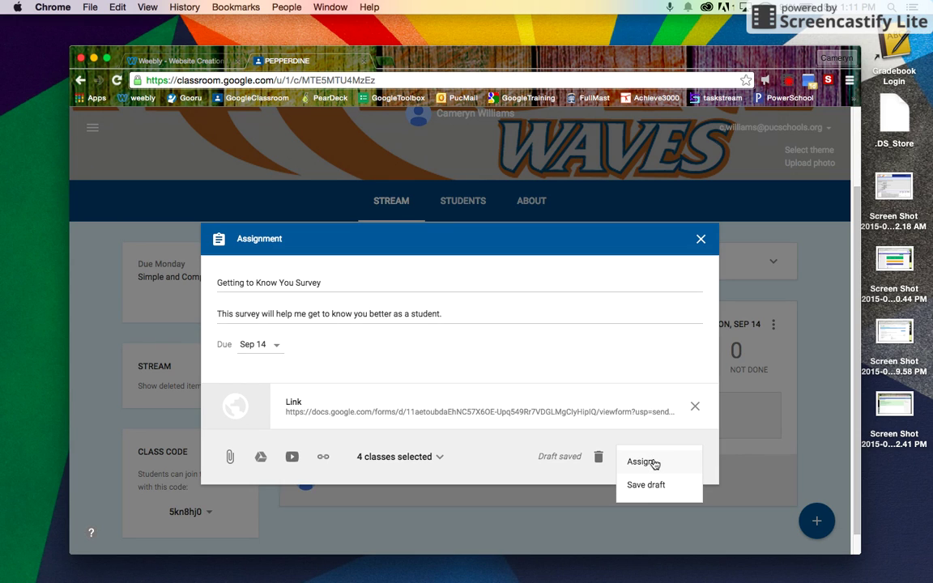
click(655, 461)
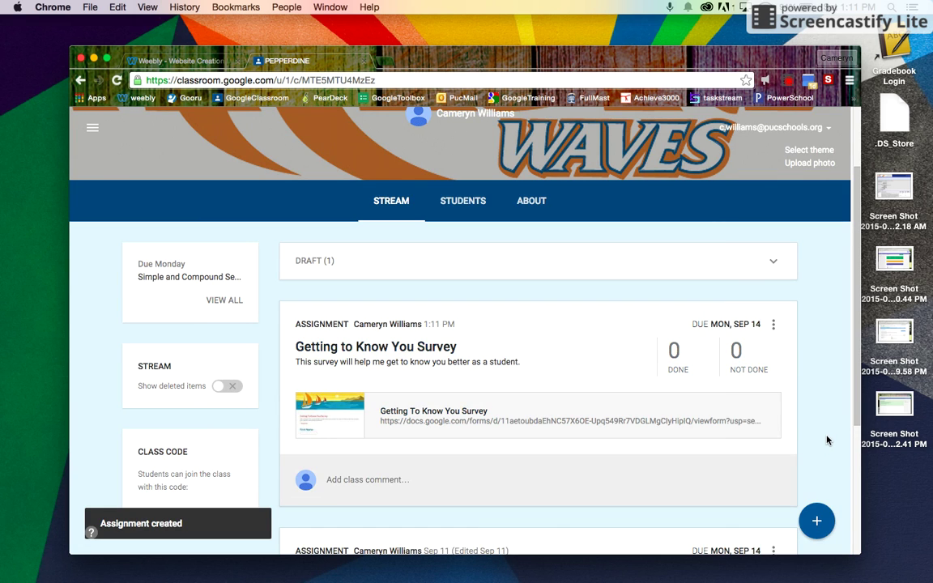
scroll(827, 439, down, 3)
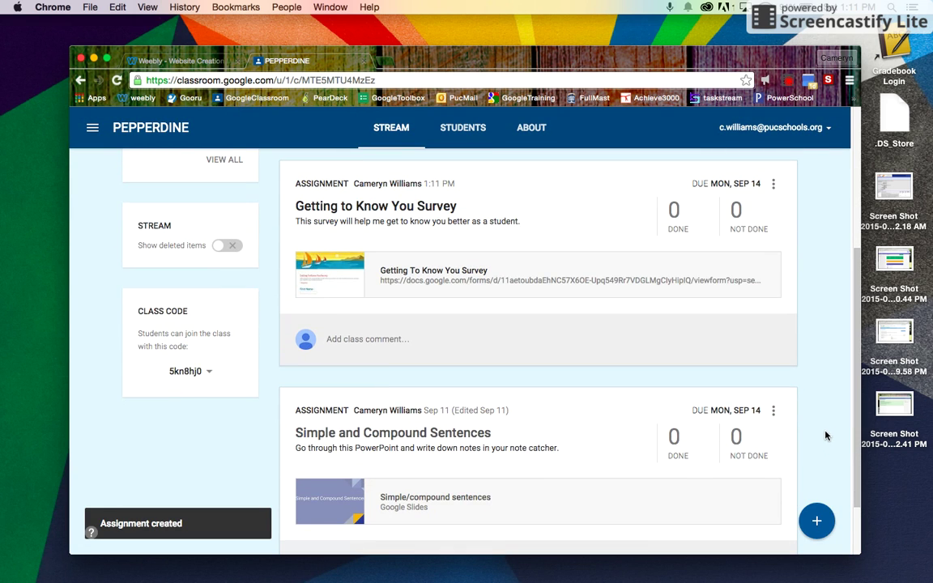
scroll(826, 440, down, 1)
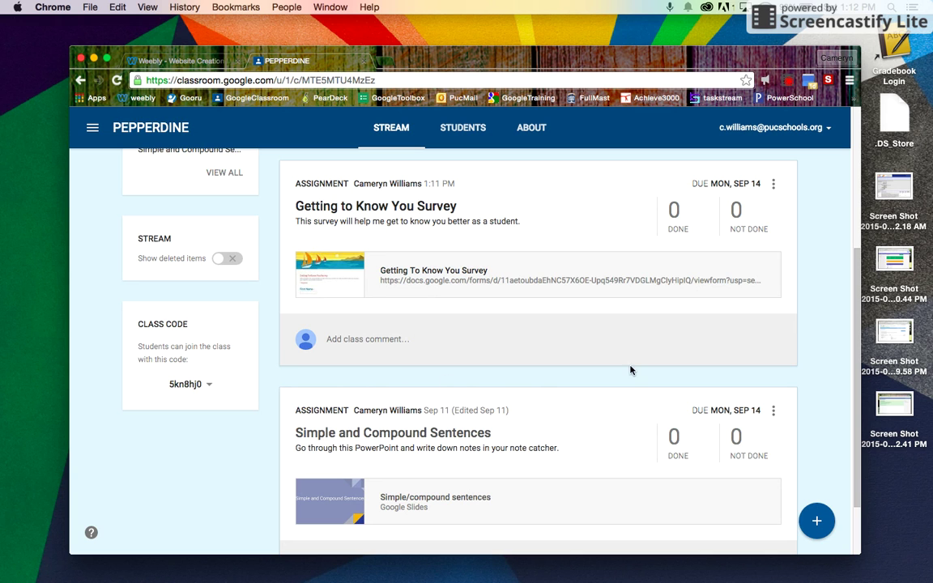
scroll(817, 369, up, 2)
scroll(817, 369, up, 4)
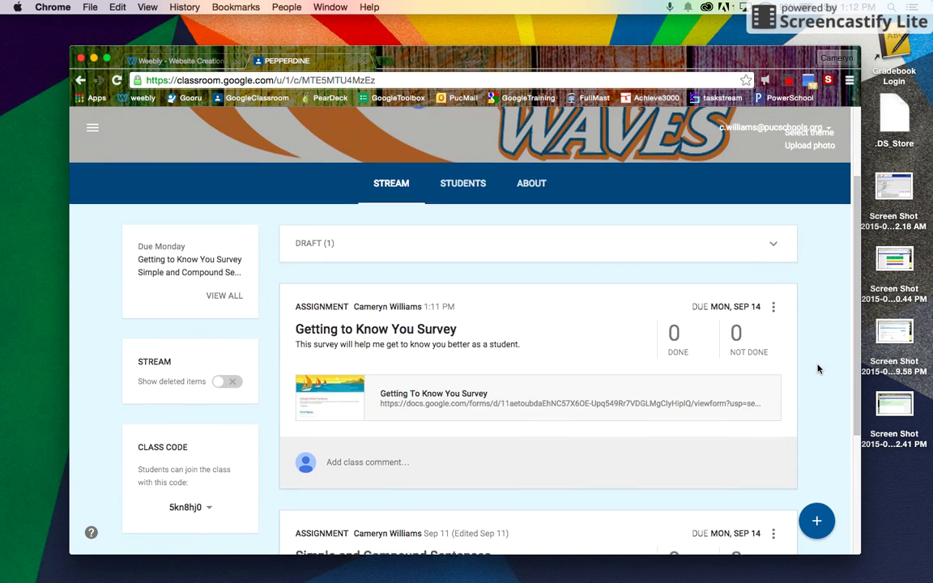
scroll(817, 369, up, 3)
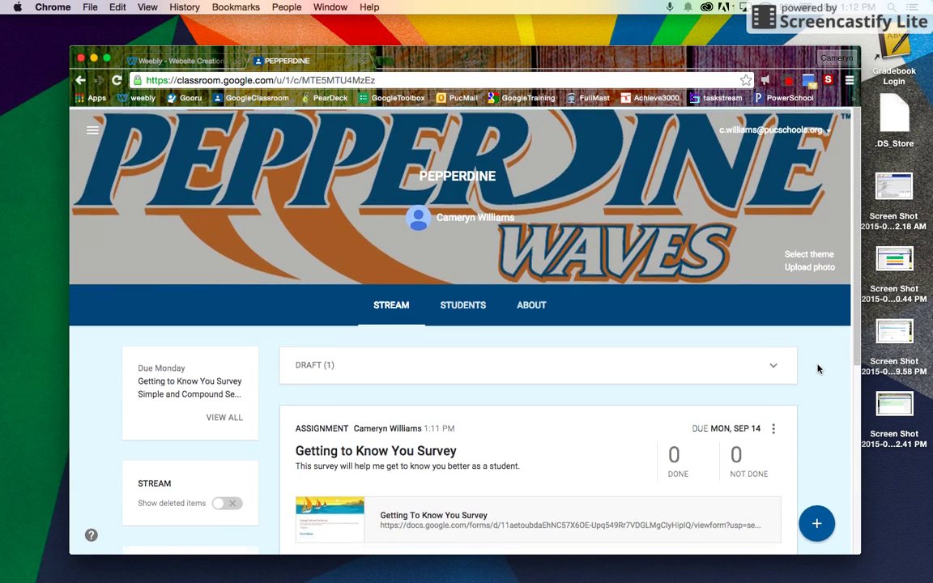